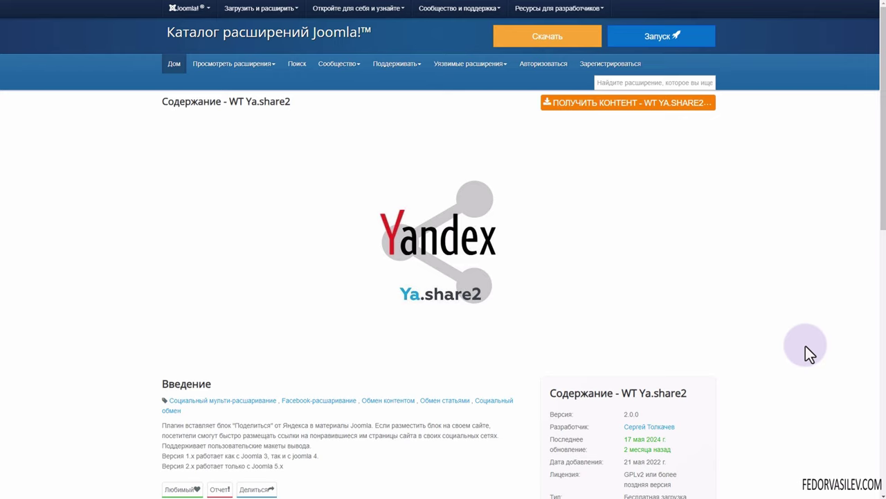
# - Review the WT Ya.share2 extension page, including its version, Joomla compatibility and the list of supported social networks and messengers
pyautogui.scroll(-3, 806, 345)
pyautogui.scroll(2, 422, 283)
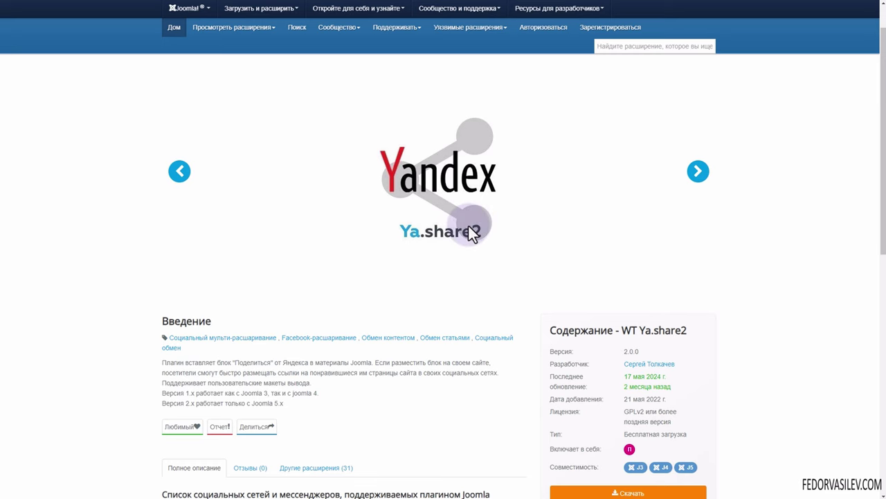
pyautogui.scroll(-2, 469, 226)
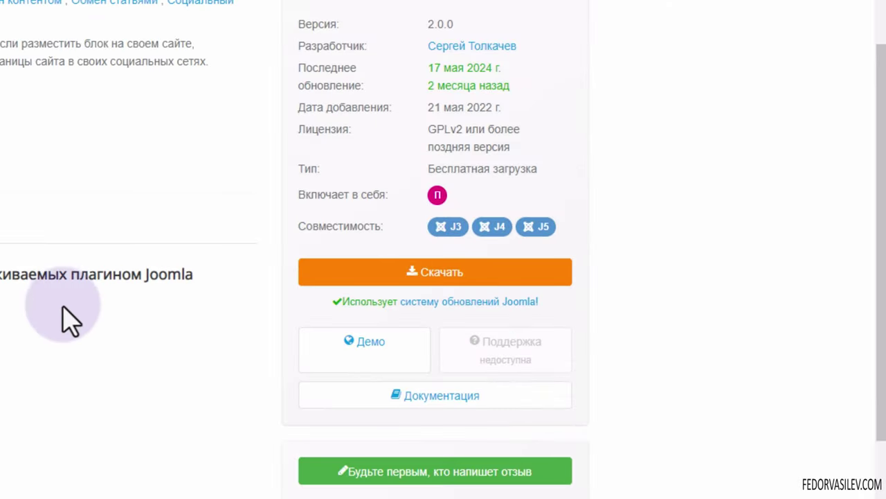
pyautogui.scroll(1, 312, 332)
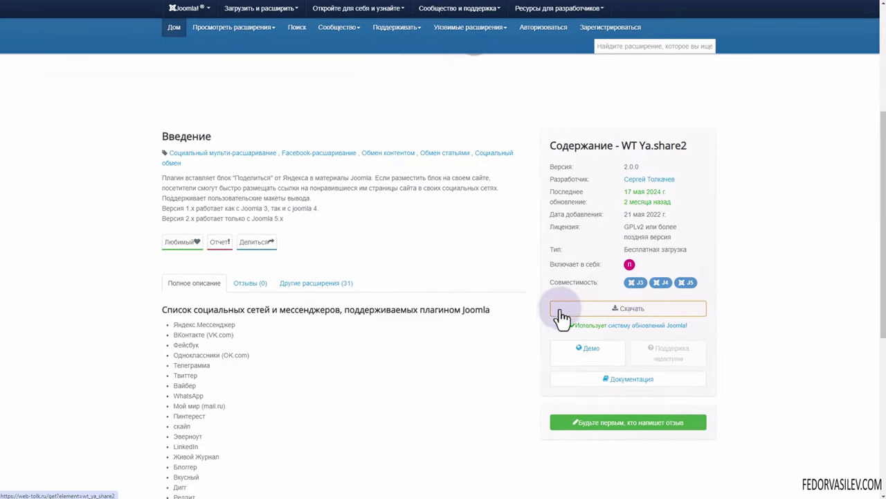
pyautogui.scroll(-2, 197, 191)
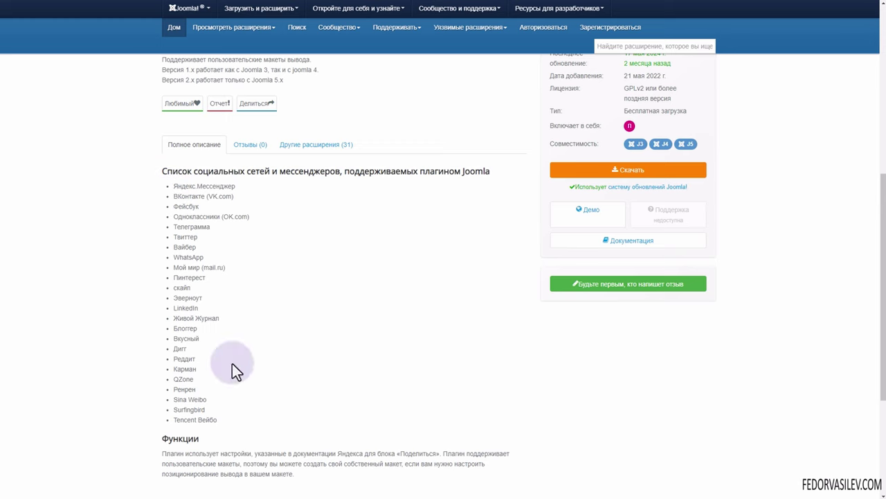
pyautogui.scroll(5, 218, 394)
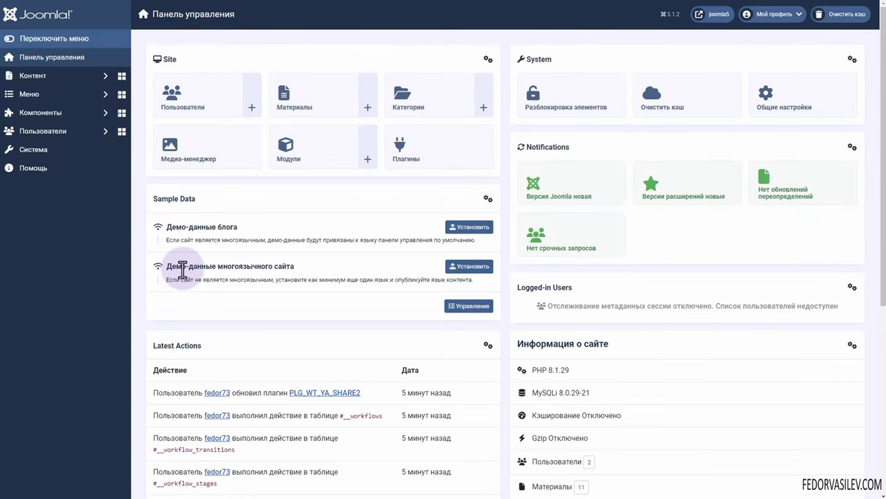
# - Look at the system page for uploading and installing extensions, and return to the control panel
pyautogui.click(40, 153)
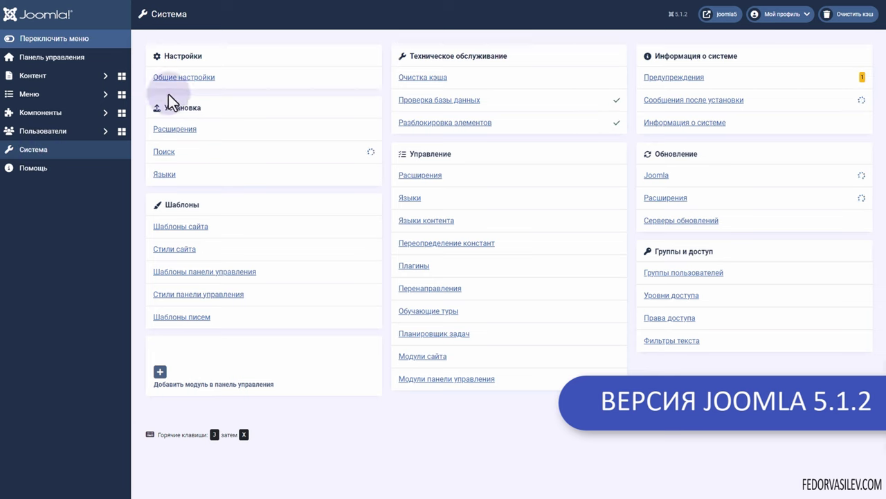
pyautogui.click(171, 129)
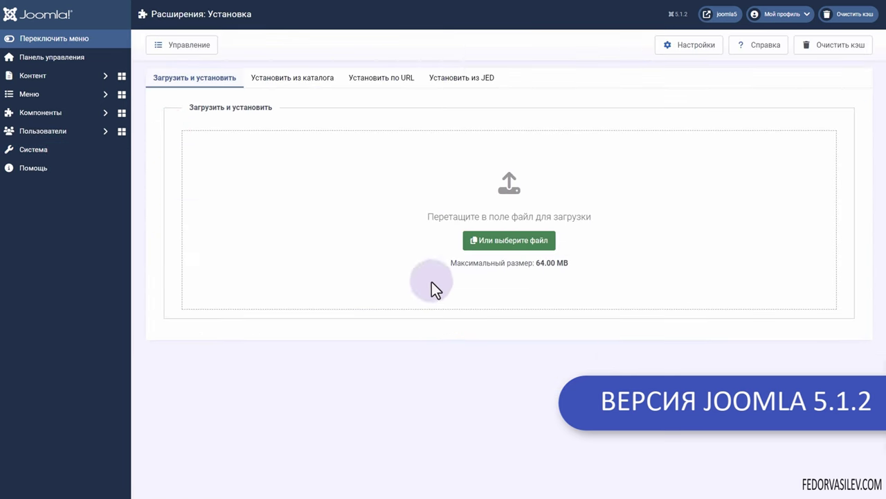
pyautogui.click(55, 68)
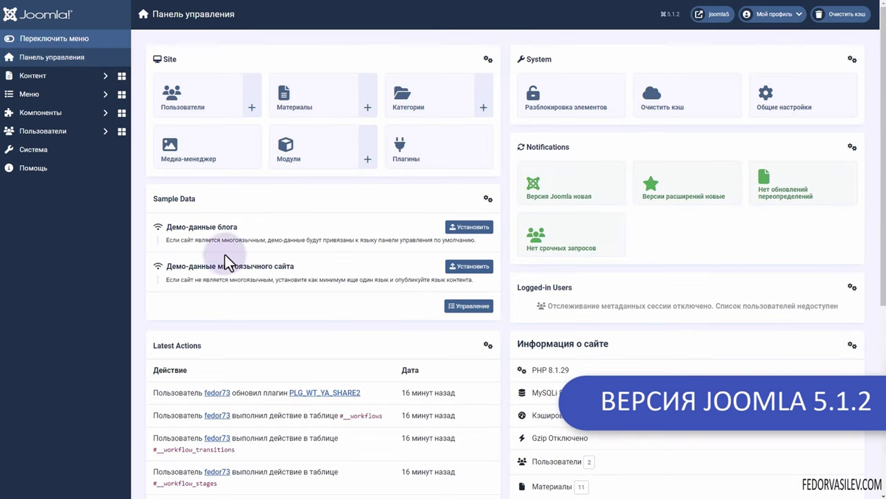
# - Open the settings of the plugin "Контент - WT Ya.share2 (Яндекс блок «Поделиться»)" from the plugin list
pyautogui.click(405, 168)
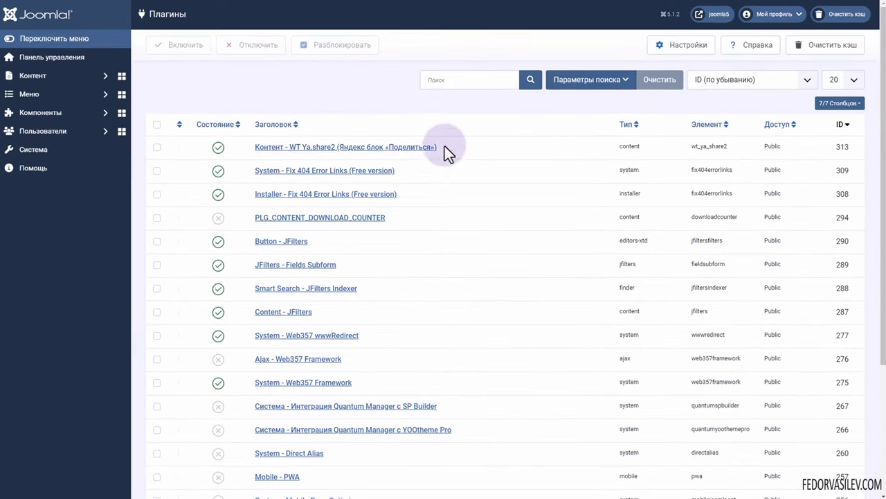
pyautogui.moveTo(446, 147); pyautogui.dragTo(263, 144)
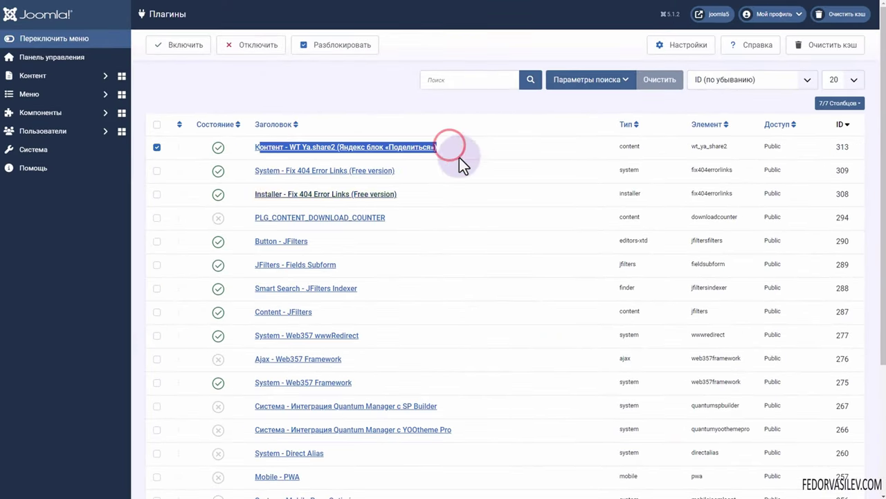
pyautogui.click(475, 146)
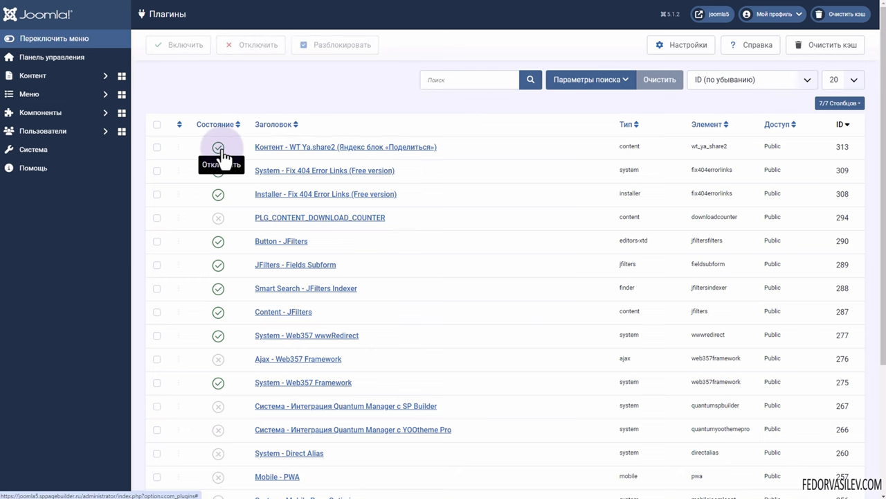
pyautogui.click(338, 147)
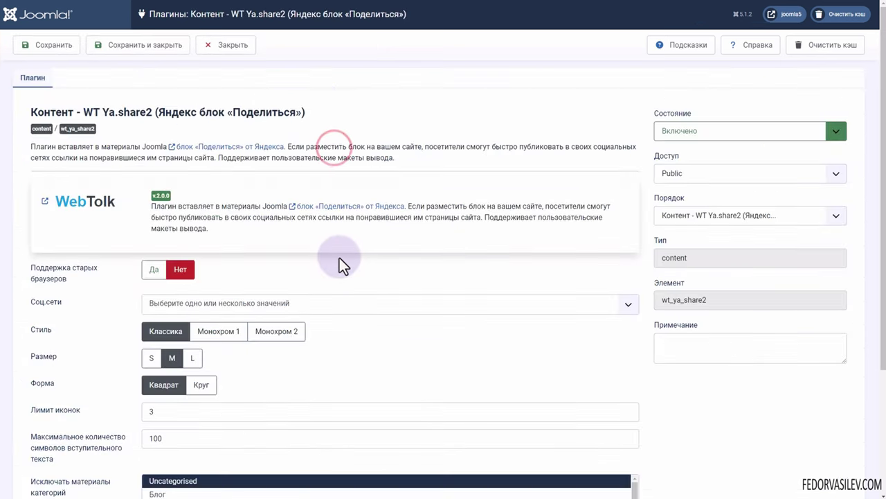
# - Set the plugin's support for old browsers (Поддержка старых браузеров) to Да
pyautogui.scroll(-2, 339, 257)
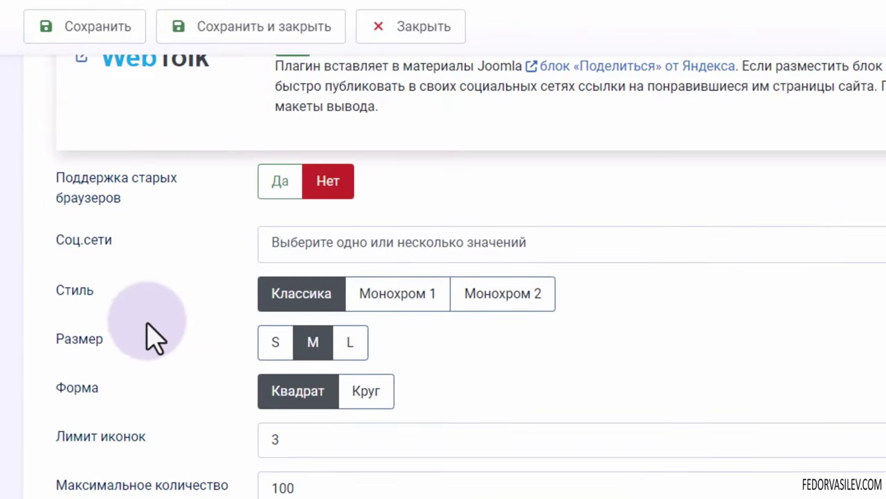
pyautogui.scroll(3, 138, 388)
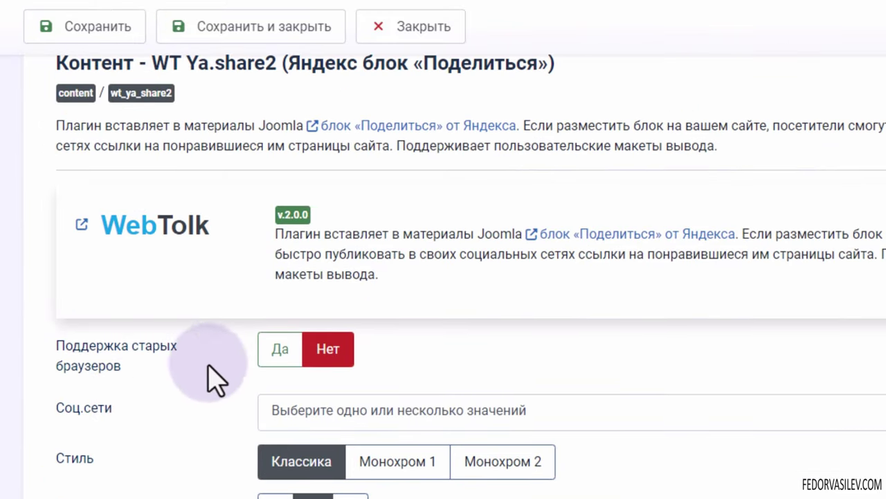
pyautogui.click(283, 349)
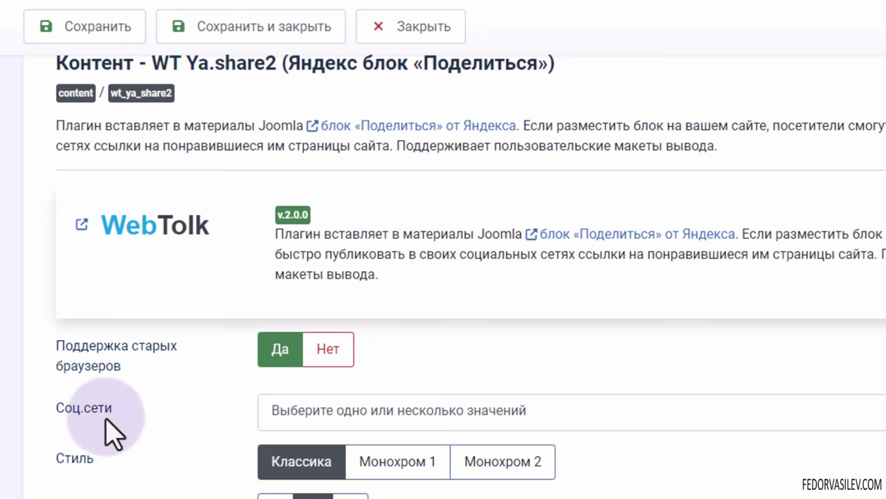
# - Add Яндекс.Мессенджер, ВКонтакте, Одноклассники, Telegram, Viber, WhatsApp, Мой мир (mail.ru) and Skype to the plugin's social networks
pyautogui.click(299, 413)
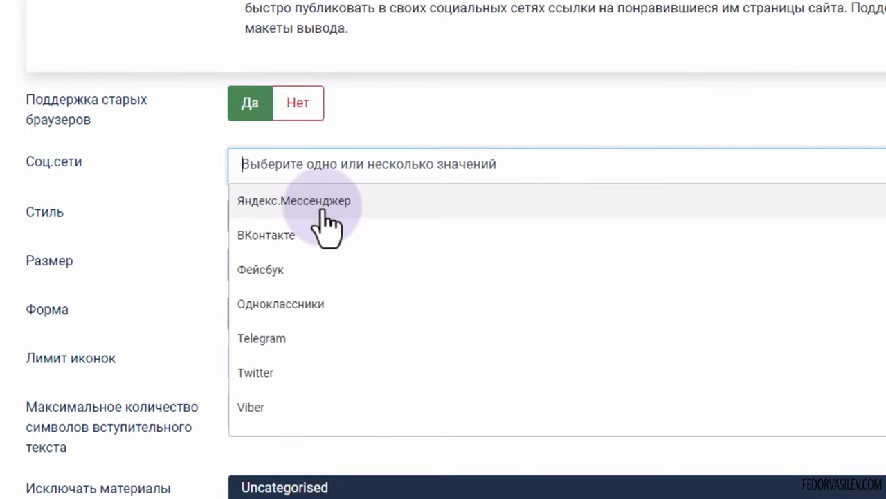
pyautogui.click(323, 204)
pyautogui.click(437, 164)
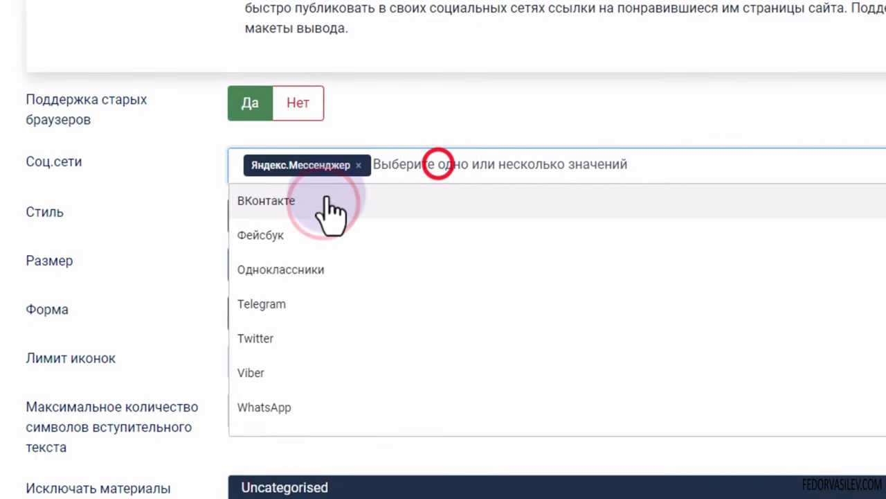
pyautogui.click(284, 202)
pyautogui.click(155, 257)
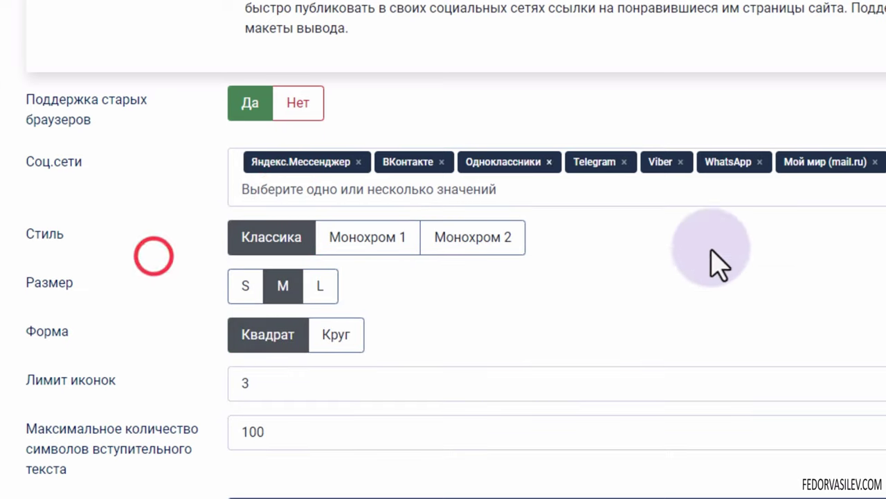
# - Switch the share icons' shape to Круг and back to Квадрат
pyautogui.moveTo(74, 230); pyautogui.dragTo(41, 234)
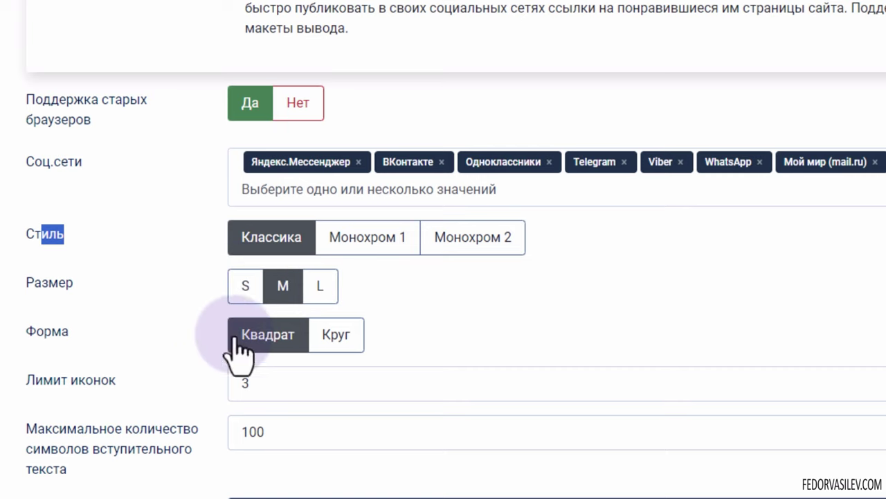
pyautogui.click(326, 340)
pyautogui.click(291, 342)
# - Examine the maximum intro text length and the list of article categories excluded from the share block
pyautogui.scroll(-3, 166, 246)
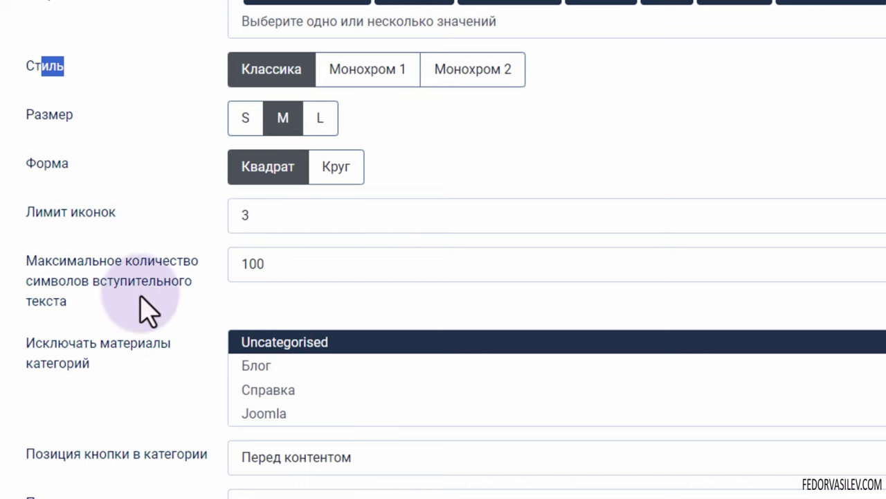
pyautogui.doubleClick(277, 263)
pyautogui.click(150, 267)
pyautogui.click(255, 263)
pyautogui.scroll(-1, 135, 293)
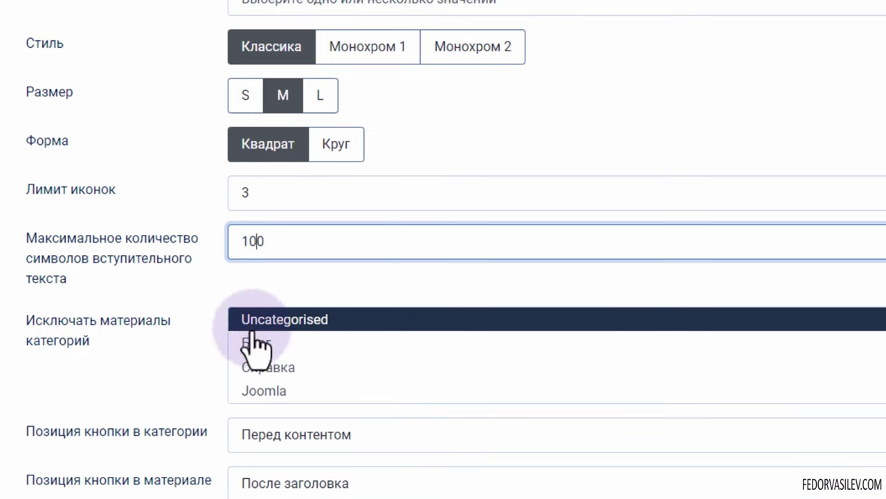
pyautogui.scroll(-1, 316, 365)
pyautogui.scroll(1, 310, 388)
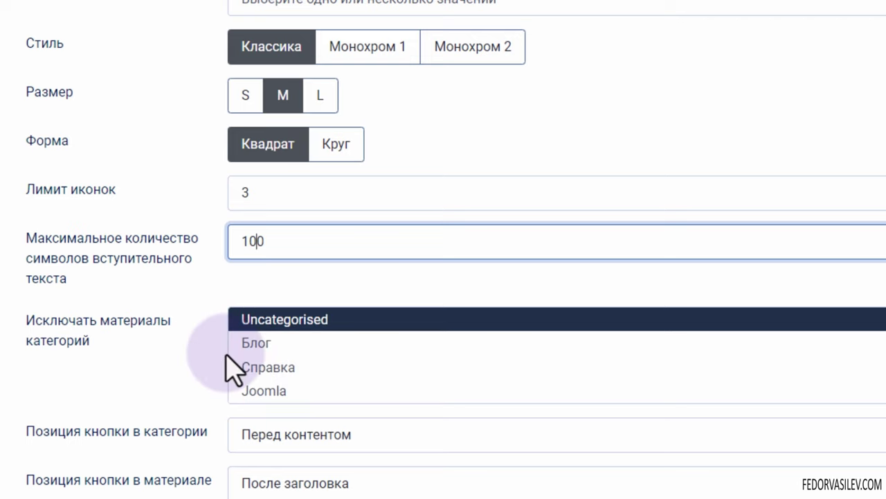
pyautogui.click(193, 393)
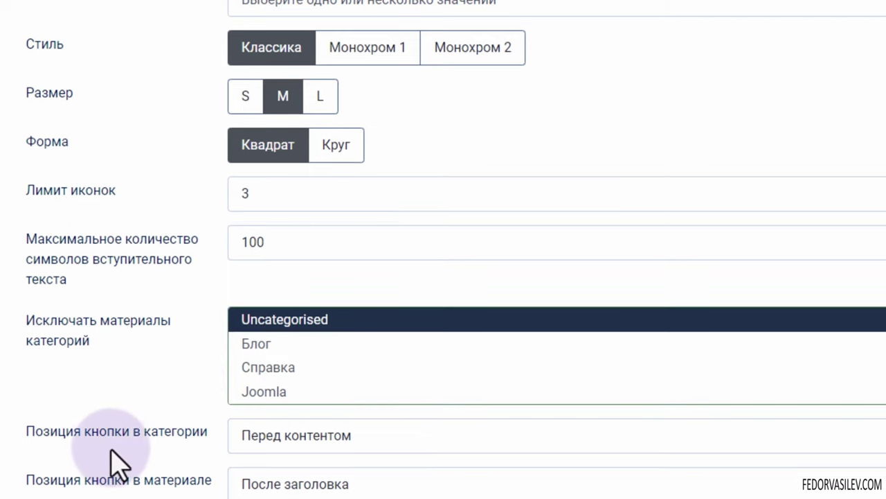
# - Check the available options for the share button's position in categories (Позиция кнопки в категории)
pyautogui.click(332, 441)
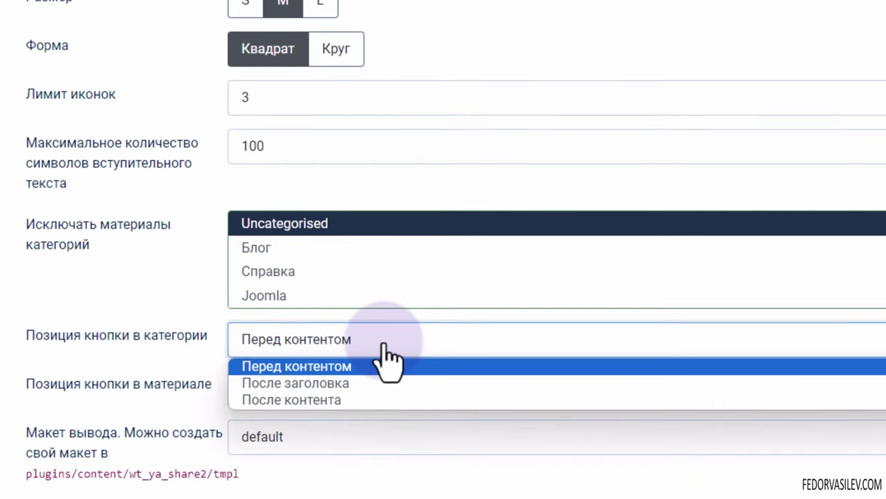
pyautogui.click(183, 336)
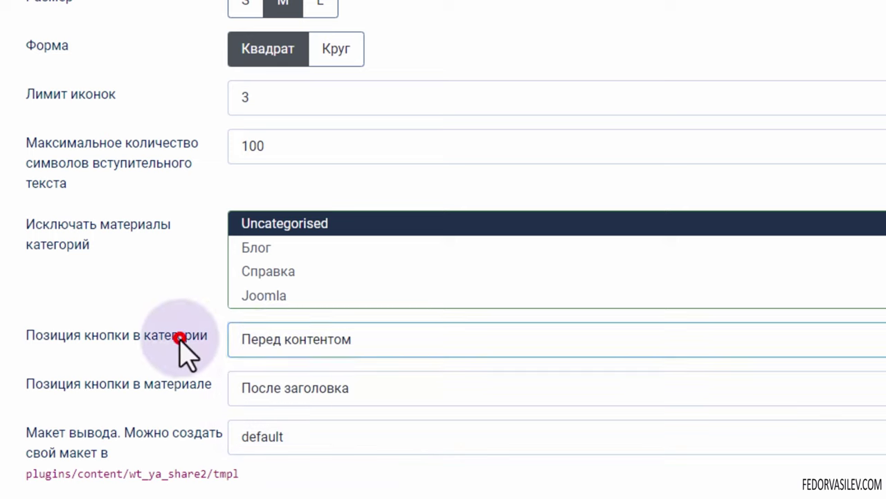
pyautogui.click(276, 342)
pyautogui.click(159, 337)
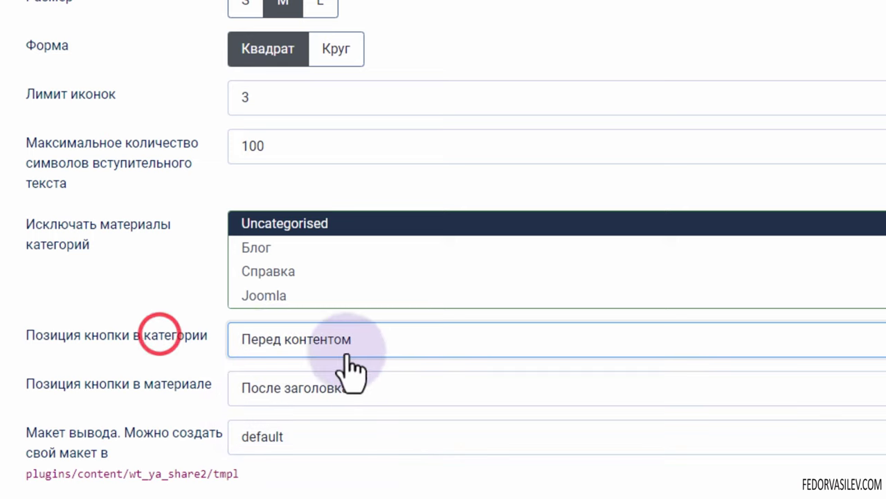
pyautogui.moveTo(143, 335); pyautogui.dragTo(158, 335)
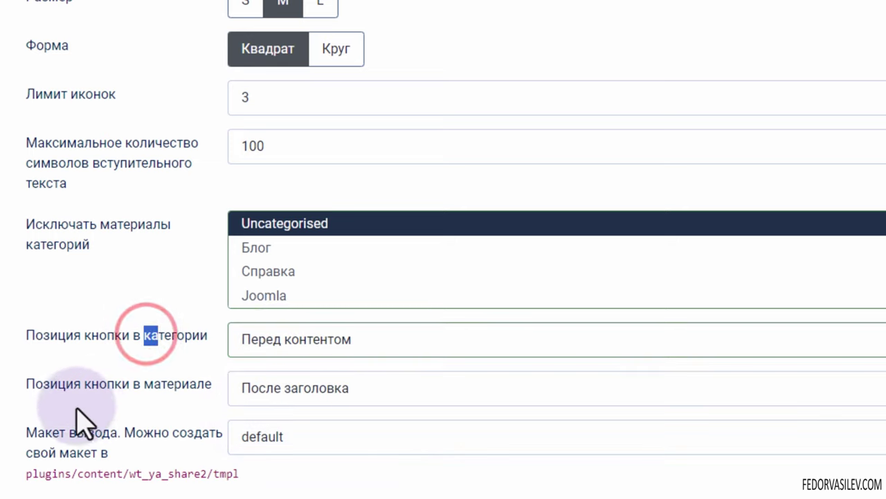
# - Check the available options for the button's position in articles and for the output layout
pyautogui.click(327, 385)
pyautogui.click(189, 374)
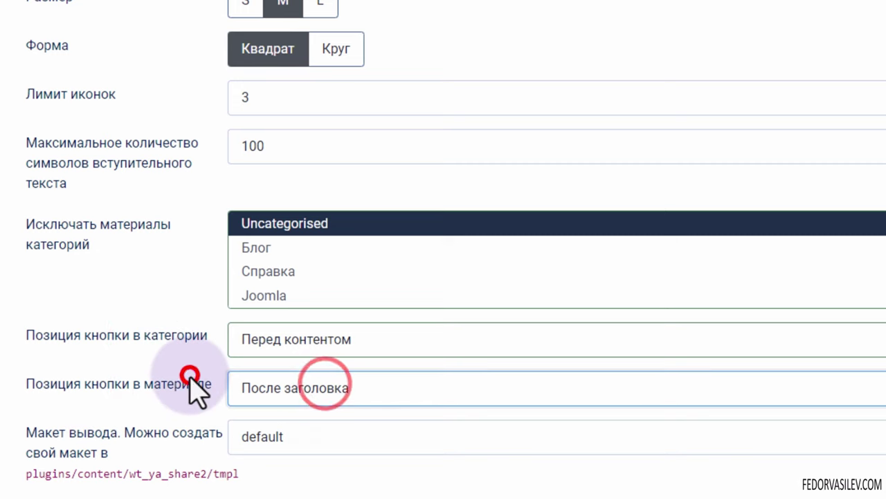
pyautogui.click(304, 431)
pyautogui.click(89, 469)
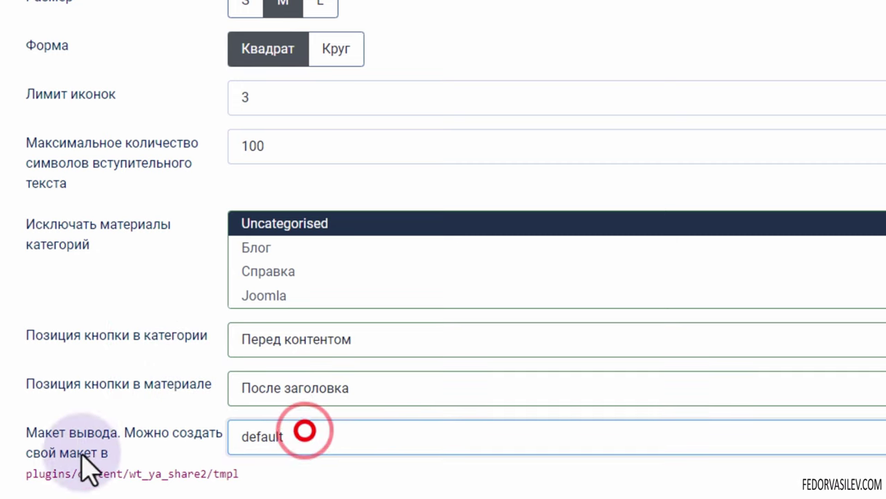
pyautogui.click(246, 447)
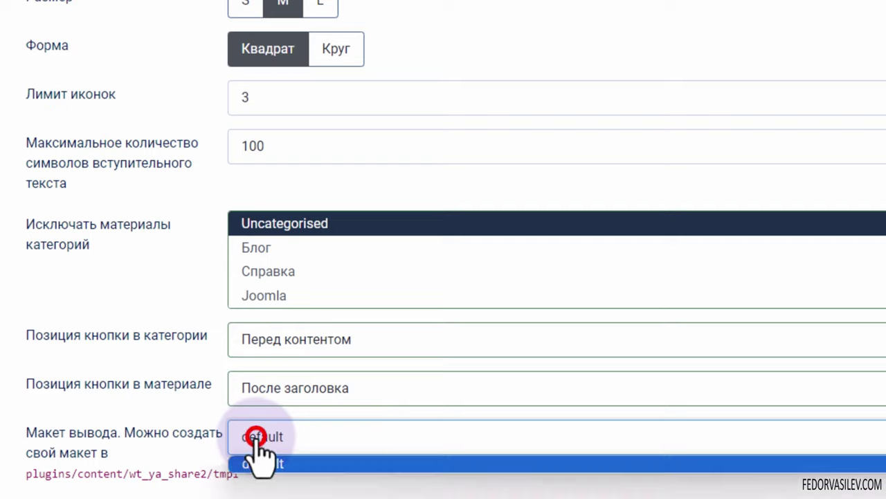
pyautogui.click(128, 415)
# - Save the WT Ya.share2 plugin settings and check the options of the plugin's status
pyautogui.scroll(4, 136, 208)
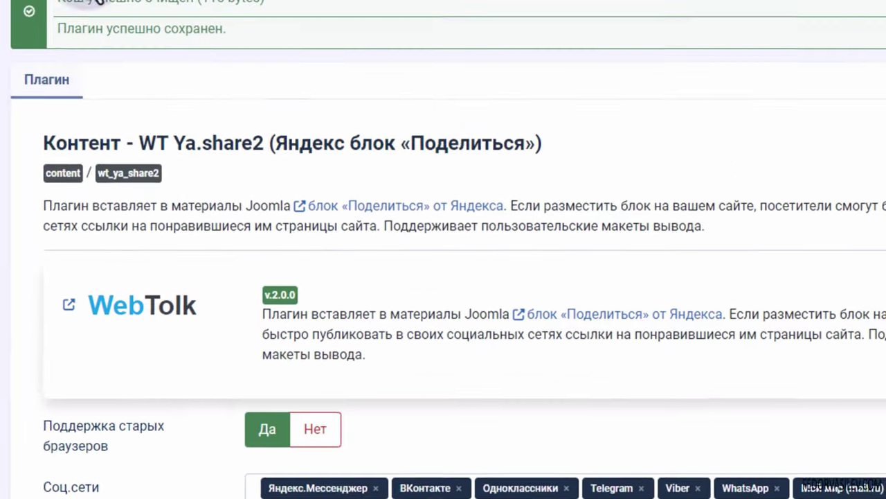
pyautogui.click(89, 81)
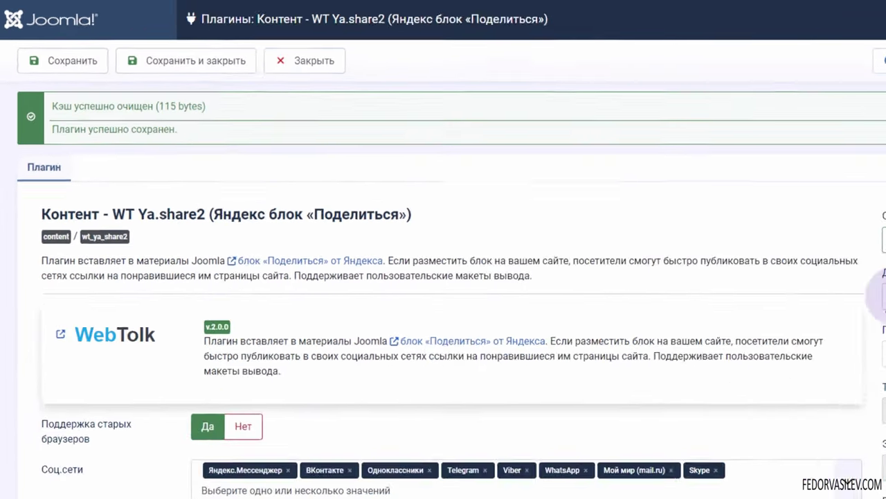
pyautogui.click(885, 239)
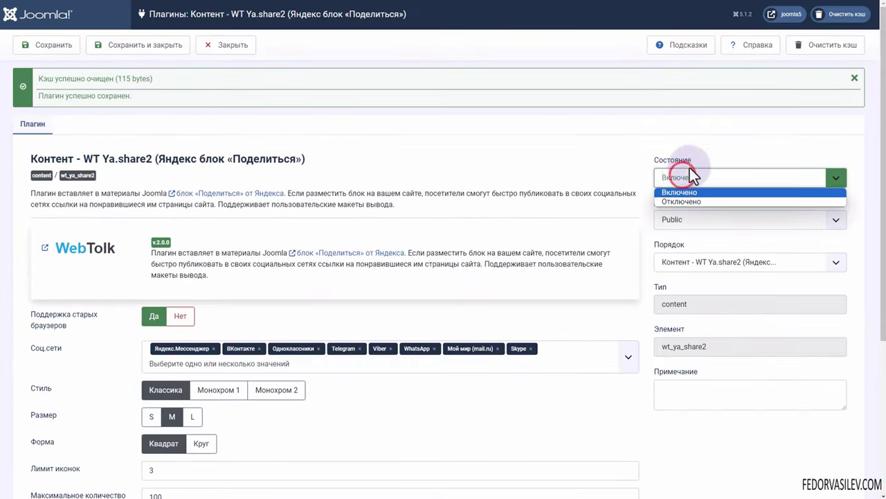
pyautogui.click(573, 162)
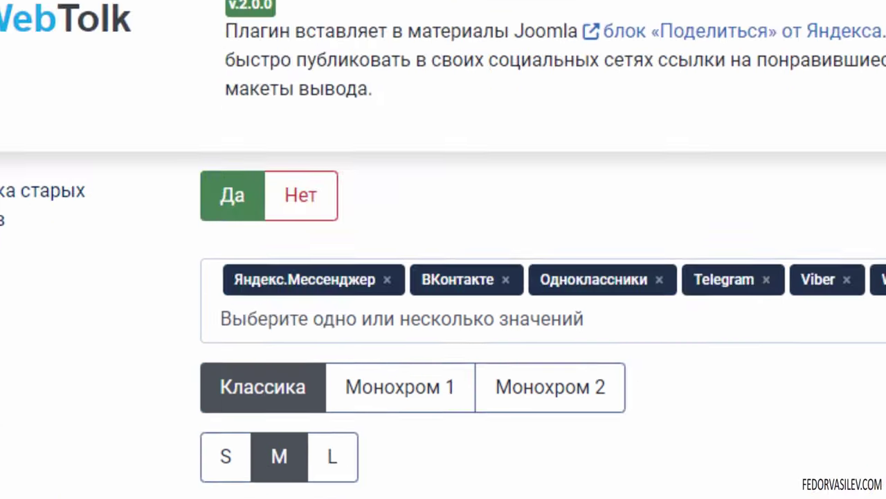
# - Check the icon limit (Лимит иконок) setting and the additional networks in the share block of the first blog article
pyautogui.scroll(-5, 233, 182)
pyautogui.doubleClick(239, 133)
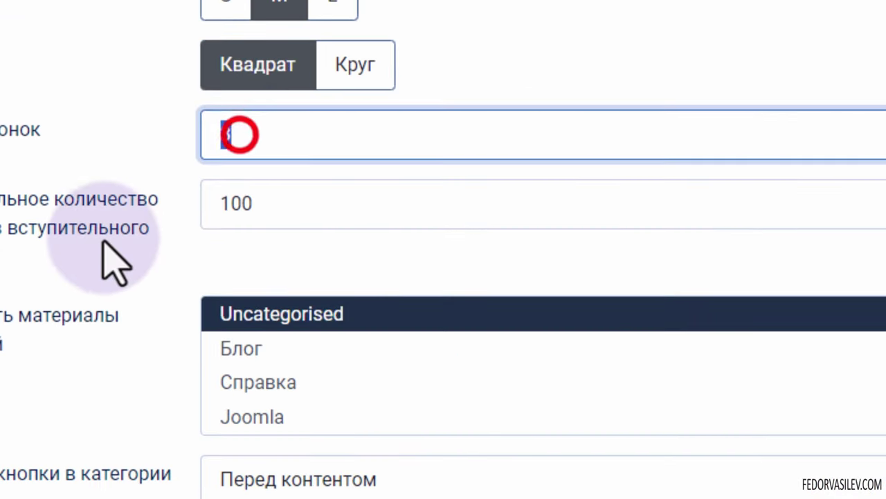
pyautogui.click(36, 134)
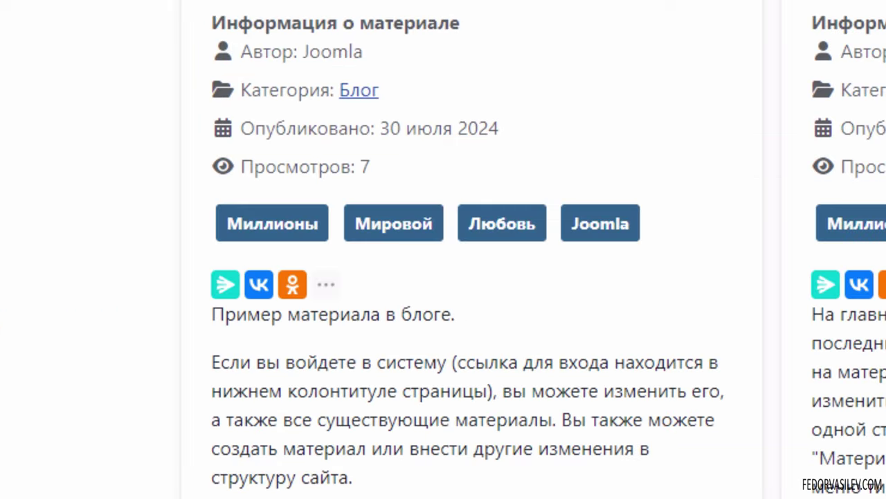
pyautogui.click(326, 295)
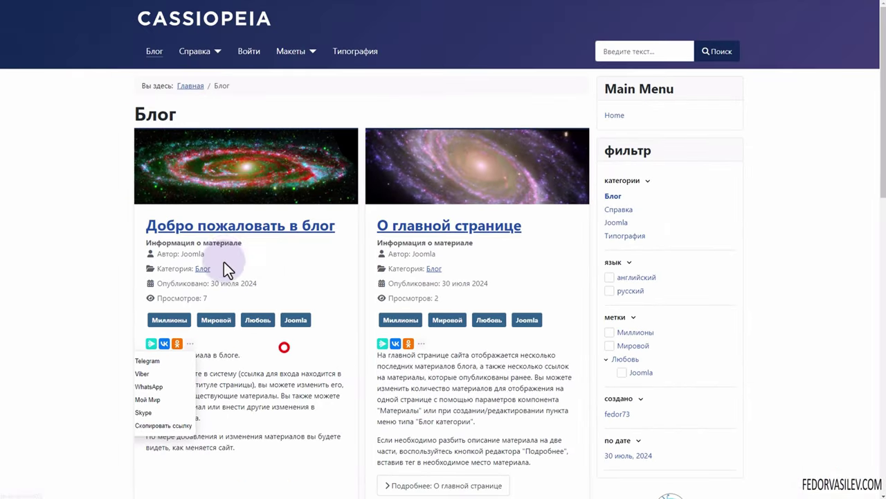
pyautogui.click(236, 227)
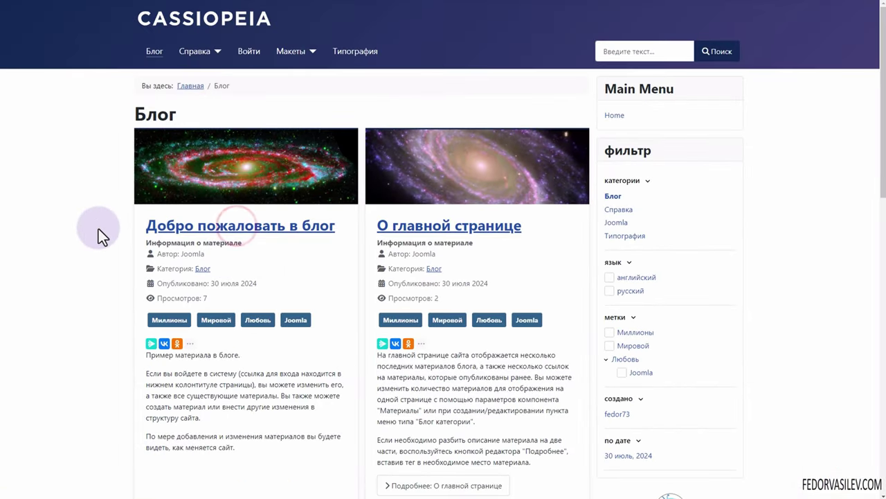
# - Open the article "Добро пожаловать в блог" and examine its share block, including the additional networks
pyautogui.click(178, 225)
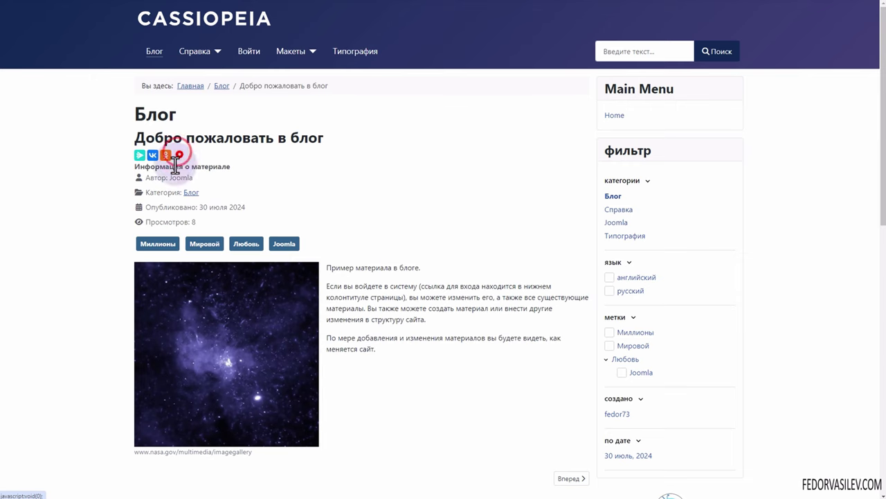
pyautogui.scroll(-5, 283, 198)
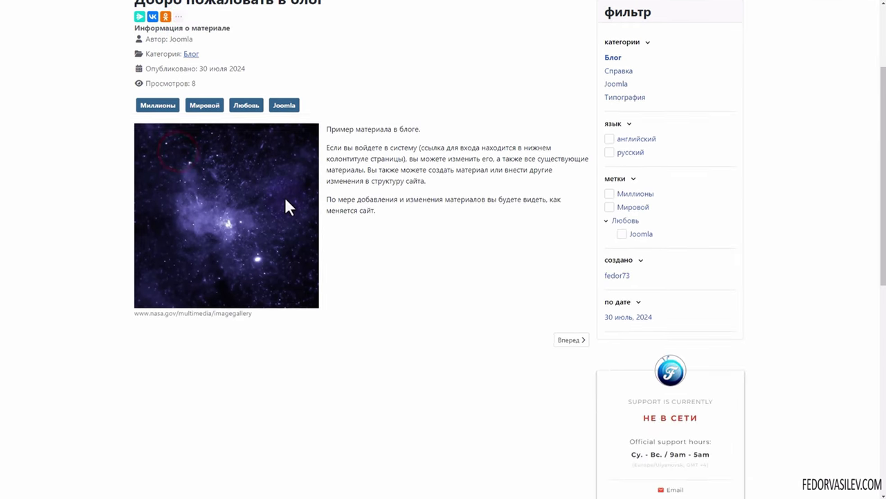
pyautogui.scroll(4, 284, 203)
pyautogui.scroll(1, 229, 268)
pyautogui.click(132, 109)
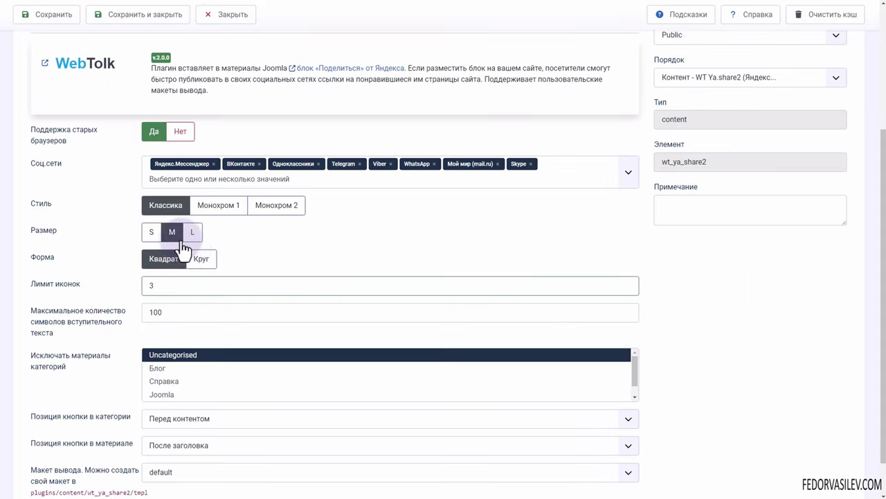
# - Set the icon limit (Лимит иконок) to 8 in the plugin settings and save the plugin
pyautogui.scroll(3, 320, 327)
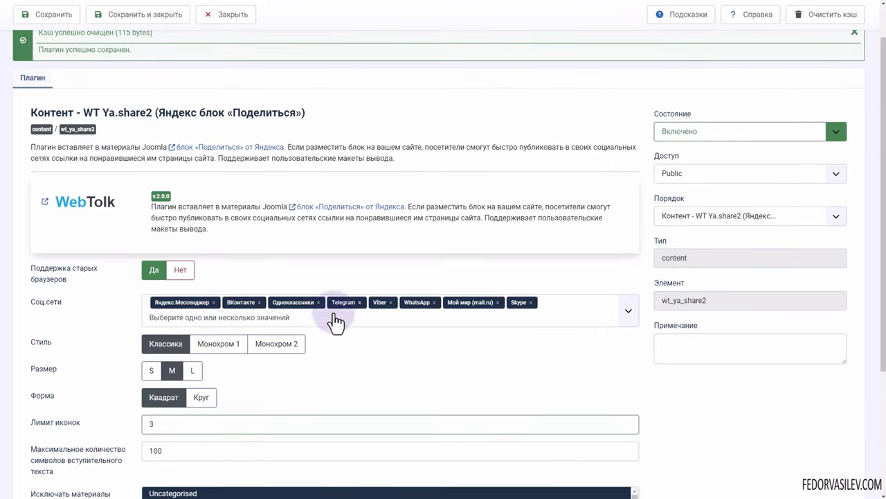
pyautogui.scroll(-2, 336, 321)
pyautogui.scroll(-1, 282, 218)
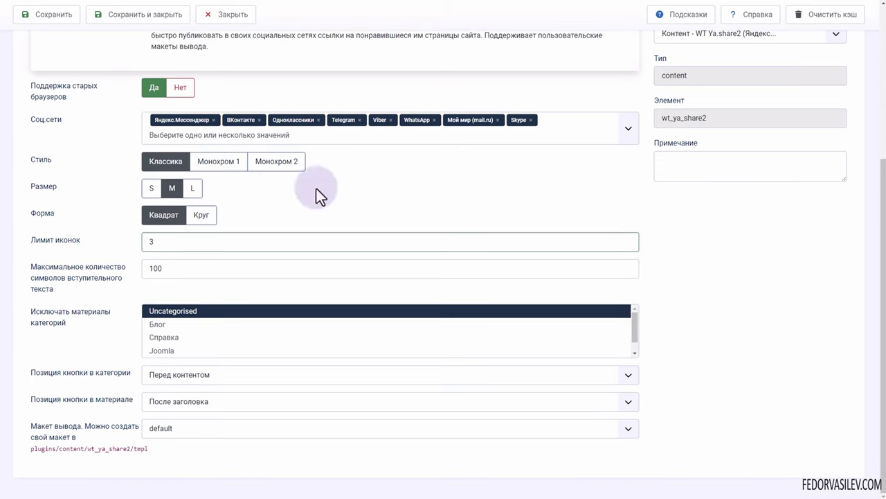
pyautogui.click(153, 242)
pyautogui.press('BackSpace')
pyautogui.write('8')
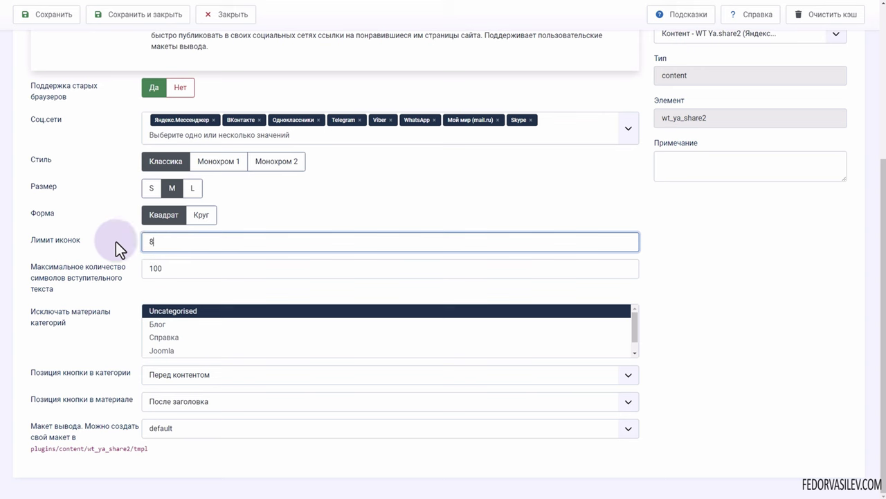
pyautogui.click(49, 18)
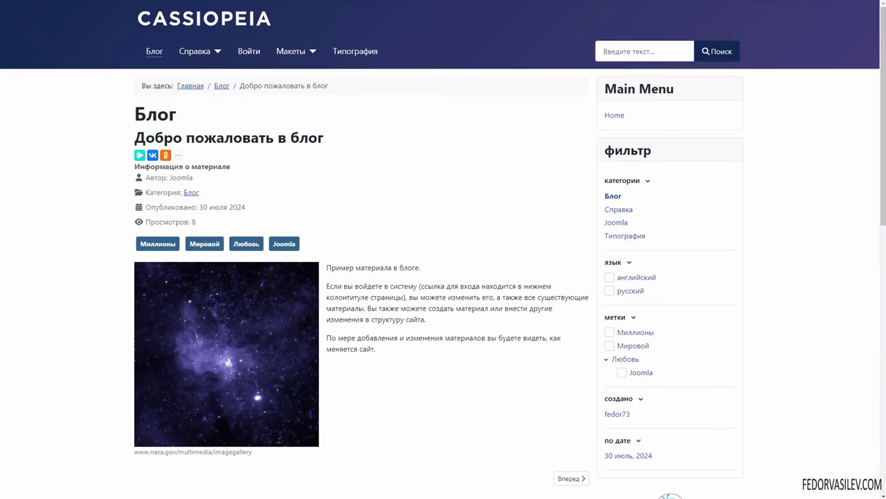
# - Reload the article page and check the VKontakte sharing window opened from its share block
pyautogui.click(178, 155)
pyautogui.press('F5')
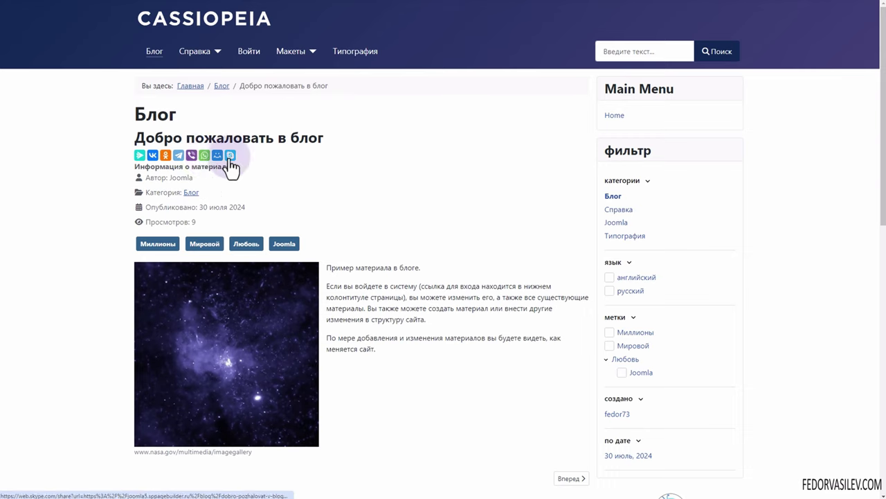
pyautogui.click(153, 158)
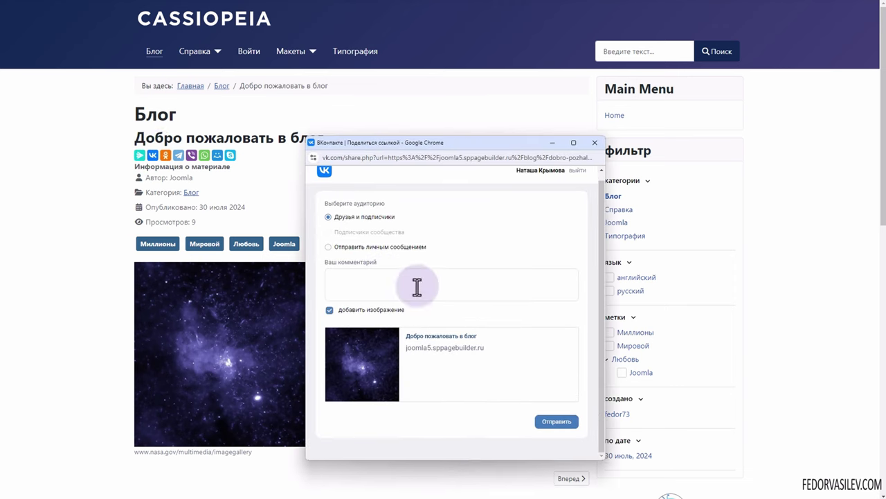
pyautogui.click(595, 143)
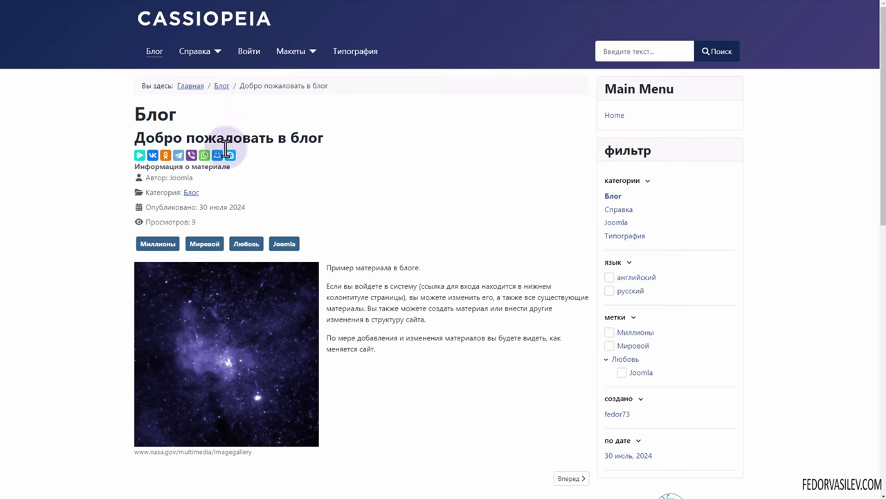
pyautogui.moveTo(251, 138); pyautogui.dragTo(166, 138)
# - Return to the Блог category page and examine the share blocks of the listed articles
pyautogui.click(221, 86)
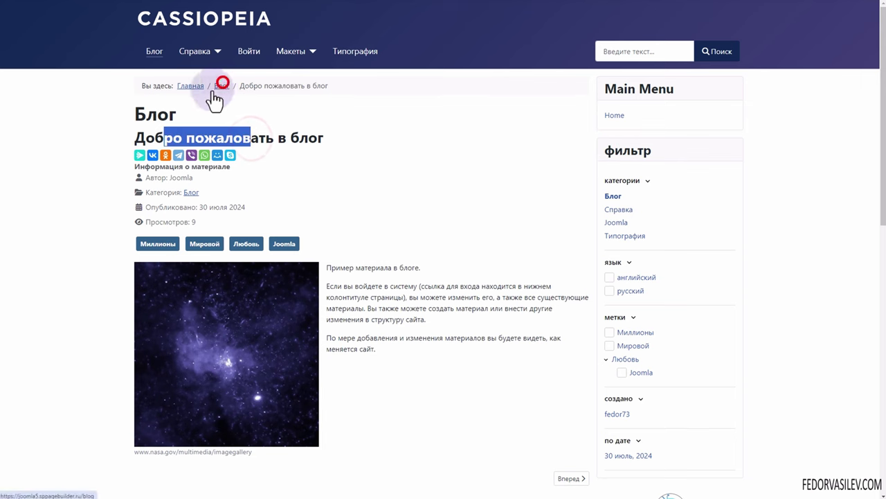
pyautogui.scroll(-1, 80, 116)
pyautogui.scroll(-3, 80, 116)
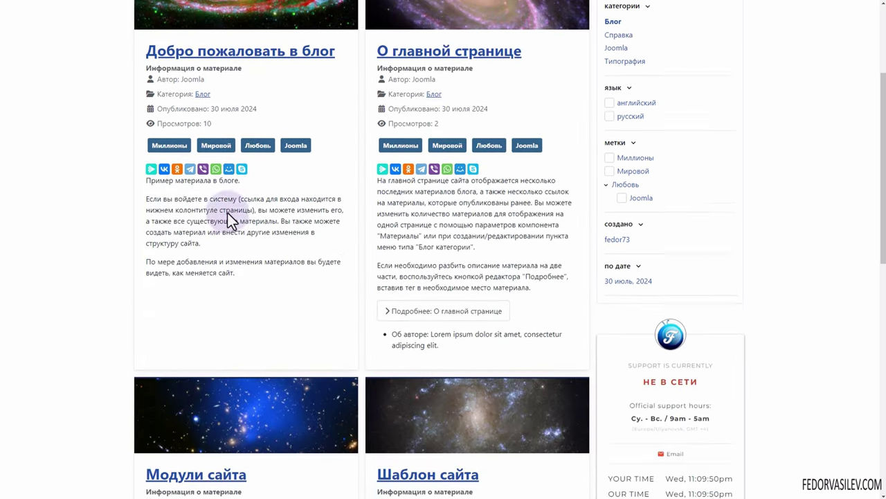
pyautogui.scroll(-3, 198, 202)
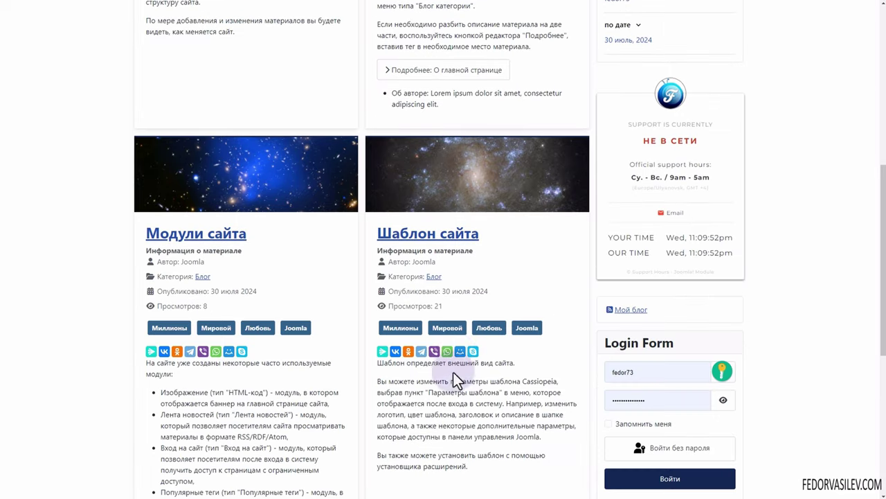
pyautogui.scroll(-1, 326, 293)
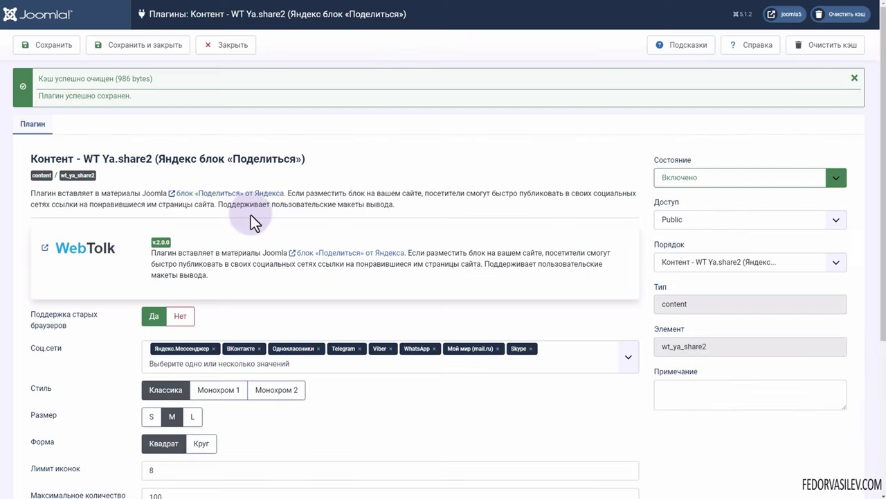
# - Set the share block to style Монохром 1, size S and shape Круг, save the plugin and reload the blog page
pyautogui.scroll(-3, 250, 214)
pyautogui.click(218, 205)
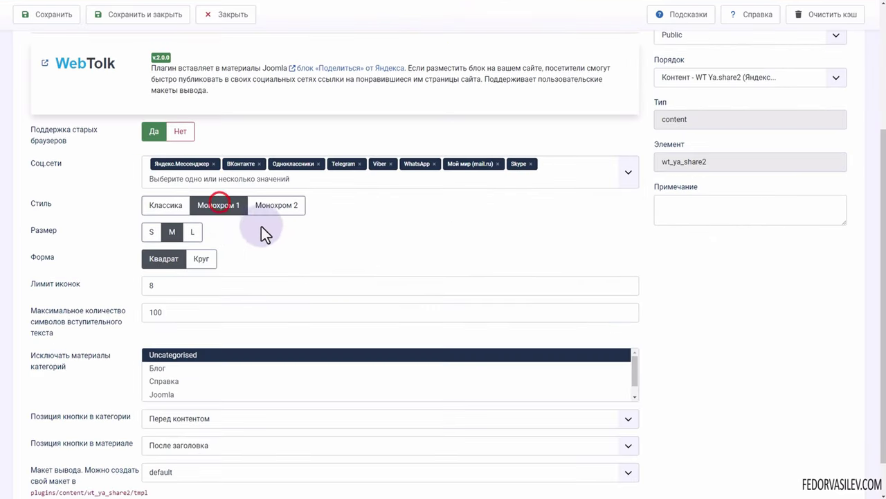
pyautogui.click(151, 231)
pyautogui.click(201, 258)
pyautogui.click(45, 13)
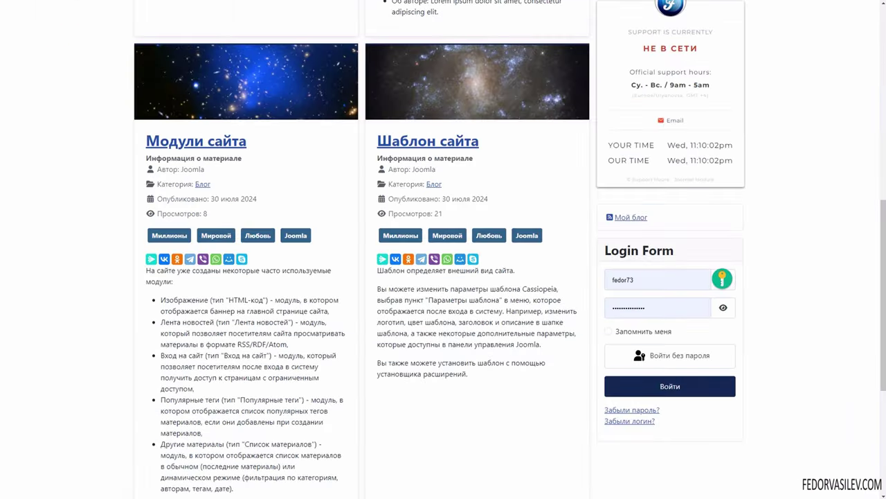
pyautogui.press('F5')
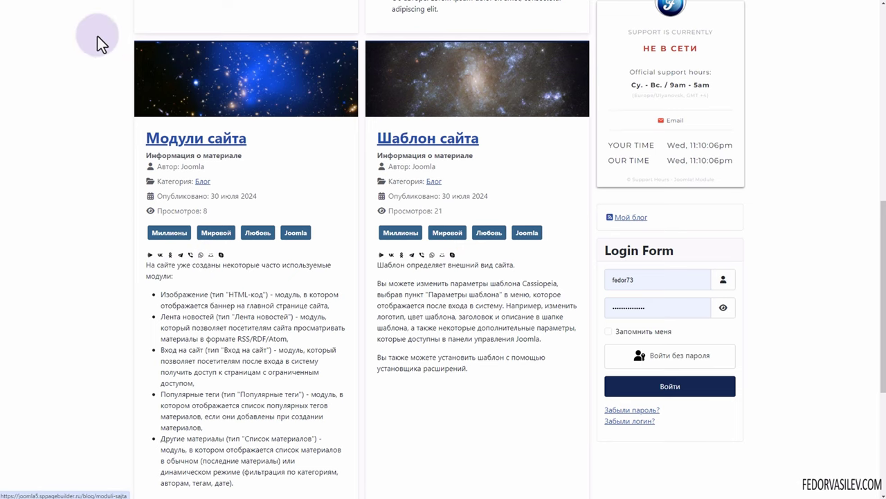
# - Set the share icons' size (Размер) to M in the plugin settings
pyautogui.click(172, 232)
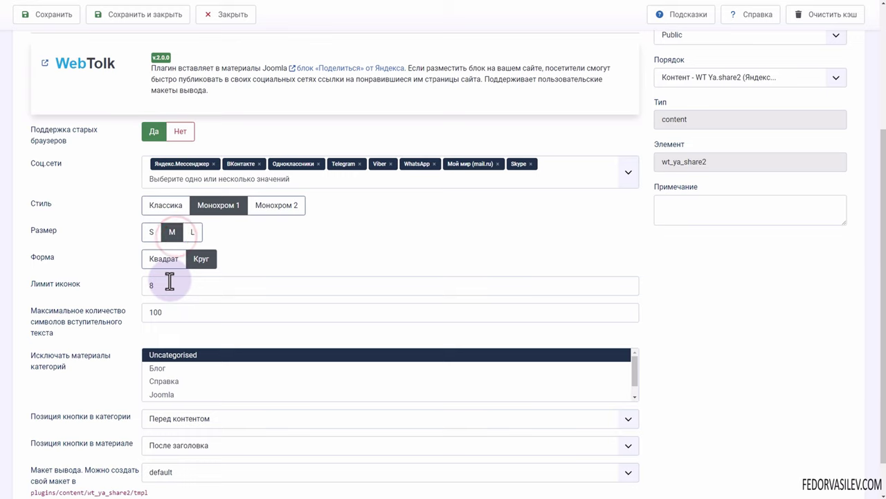